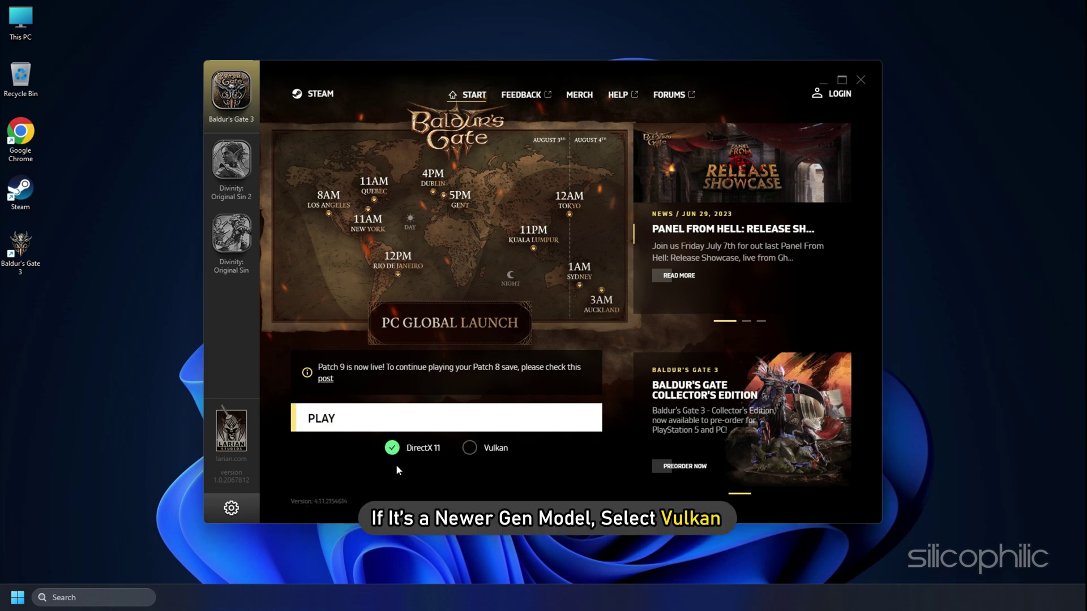
Launch Baldur's Gate 3 with the Vulkan renderer and reach its Video settings.
left_click(471, 451)
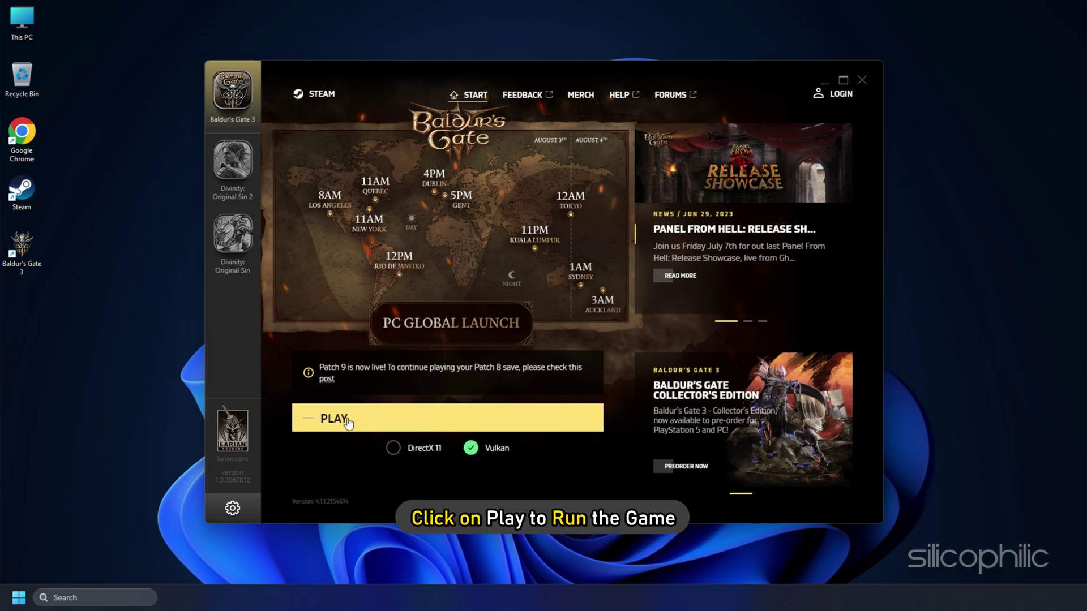
left_click(330, 420)
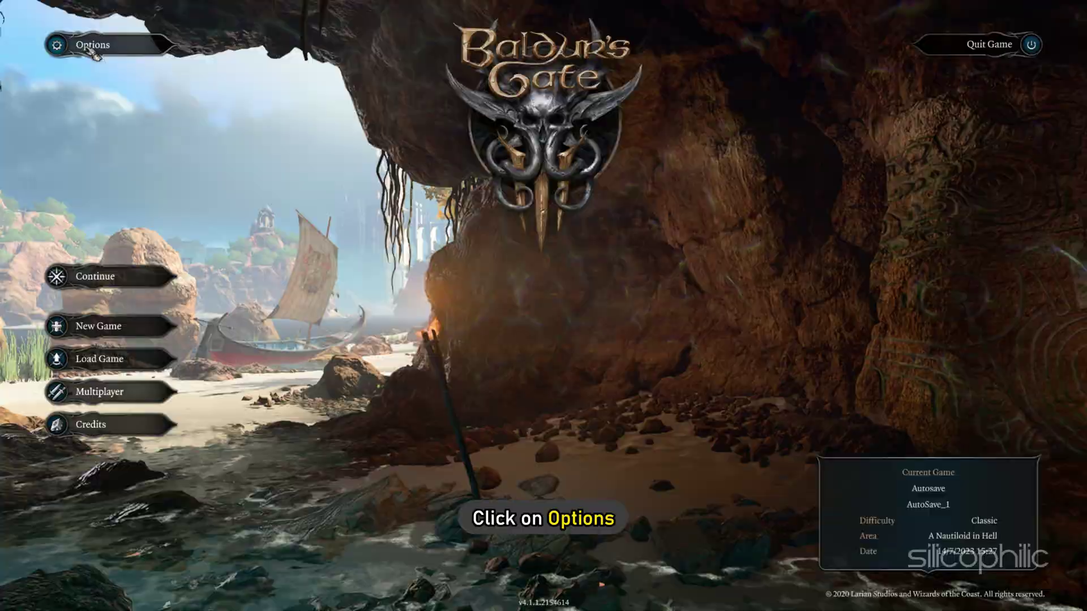
left_click(90, 45)
left_click(352, 24)
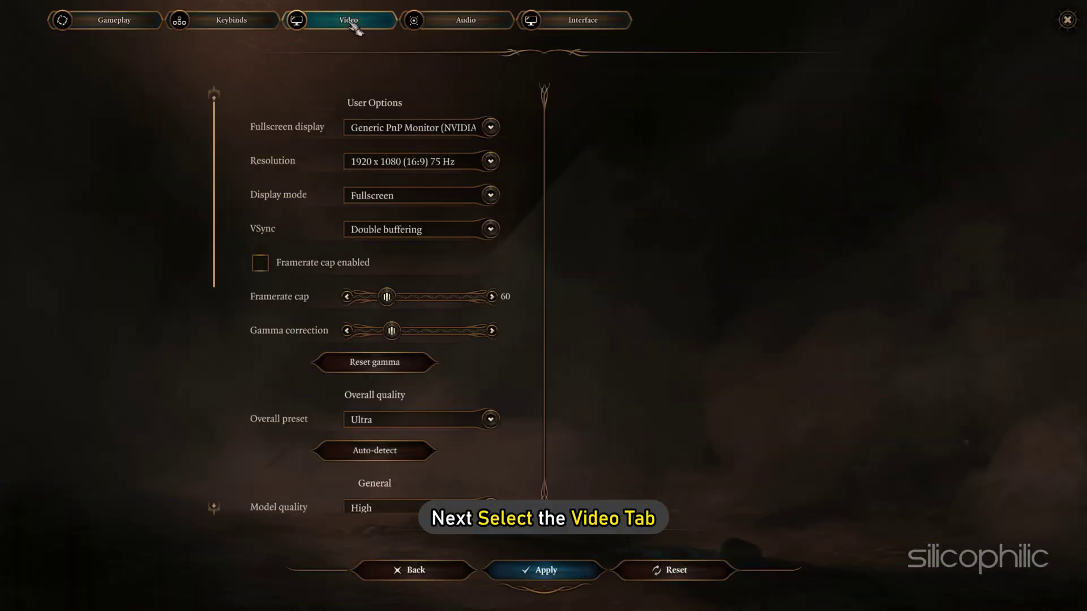
Keep the NVIDIA monitor as display, set resolution 1920x1080 at 75 Hz, Fullscreen mode.
left_click(492, 128)
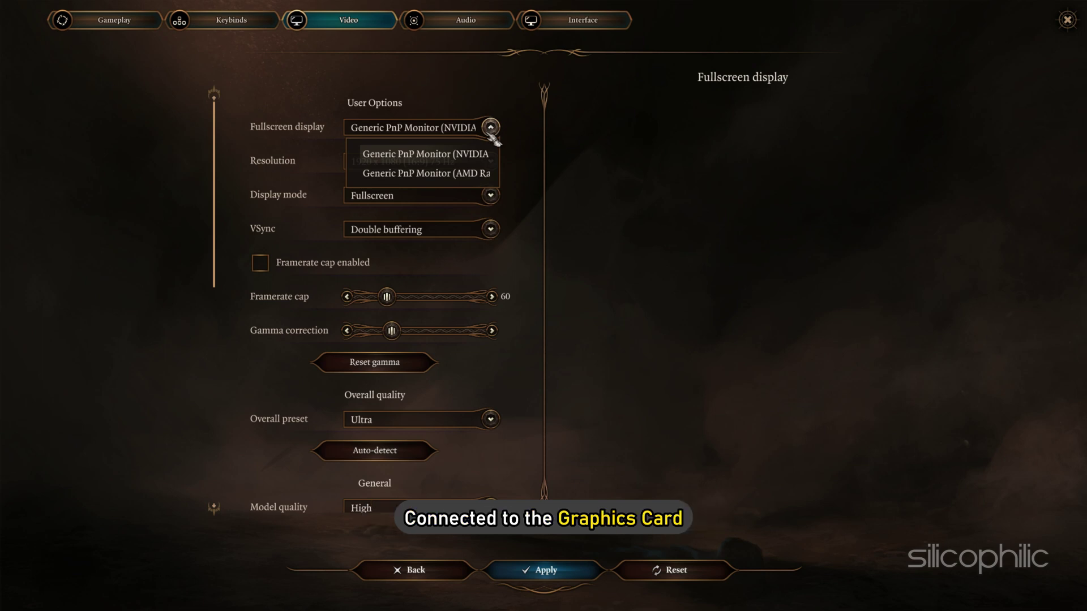
left_click(470, 156)
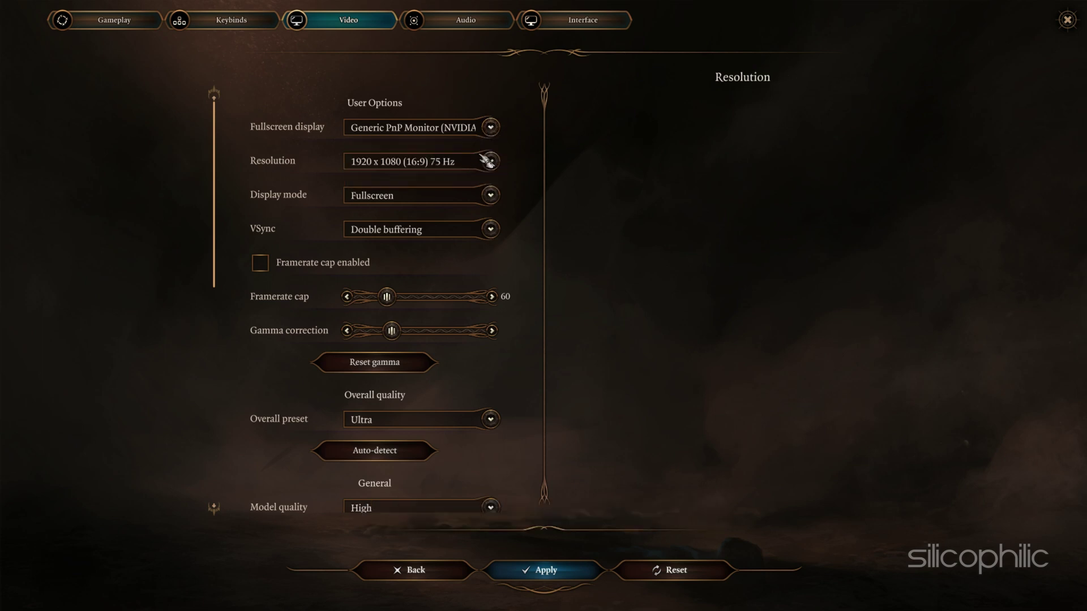
left_click(491, 162)
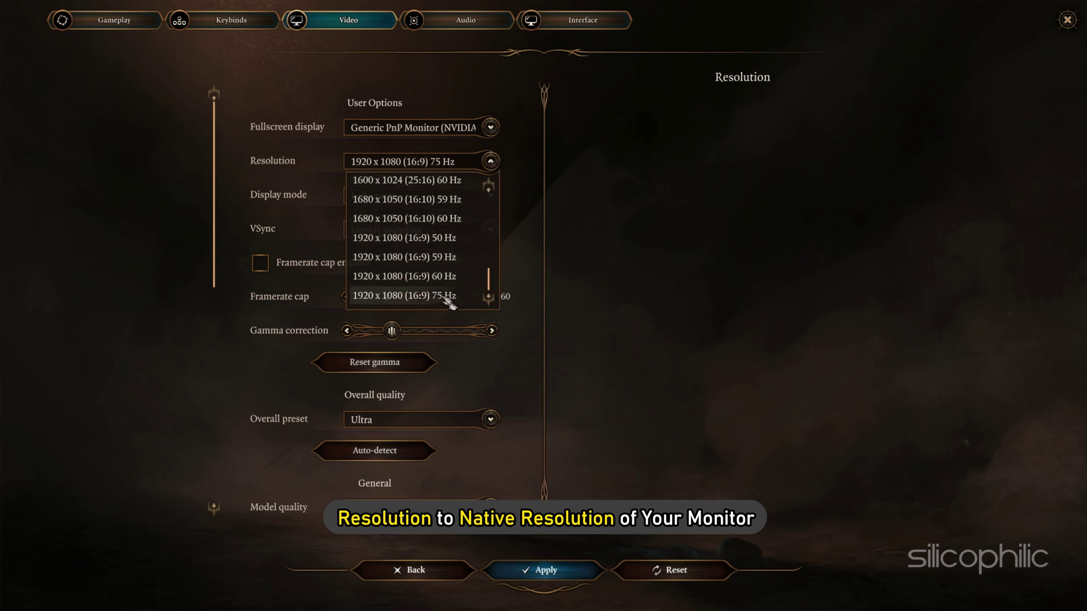
left_click(443, 297)
left_click(491, 196)
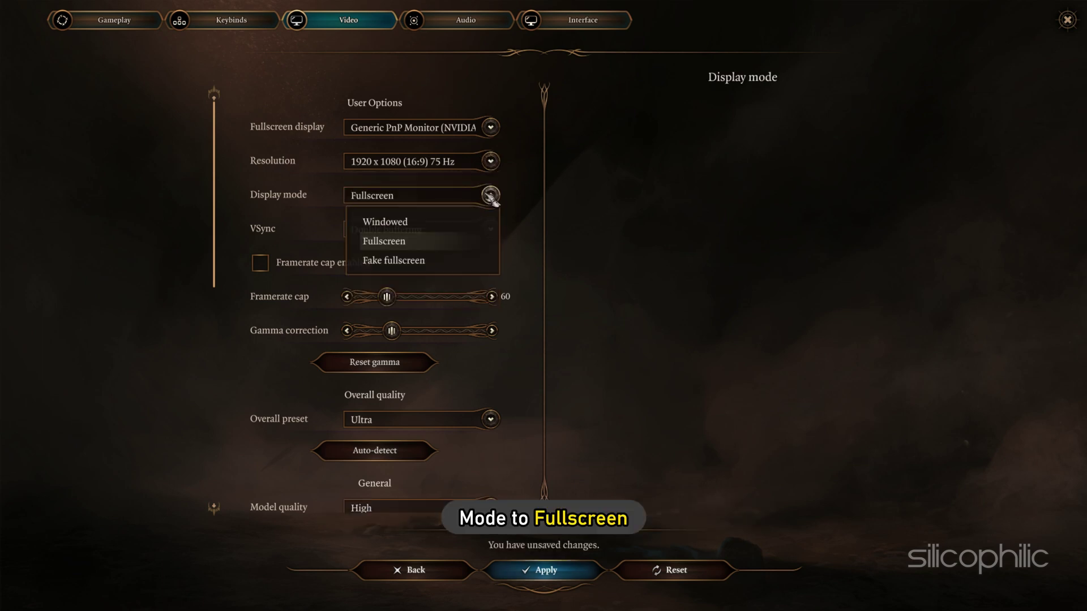
left_click(390, 252)
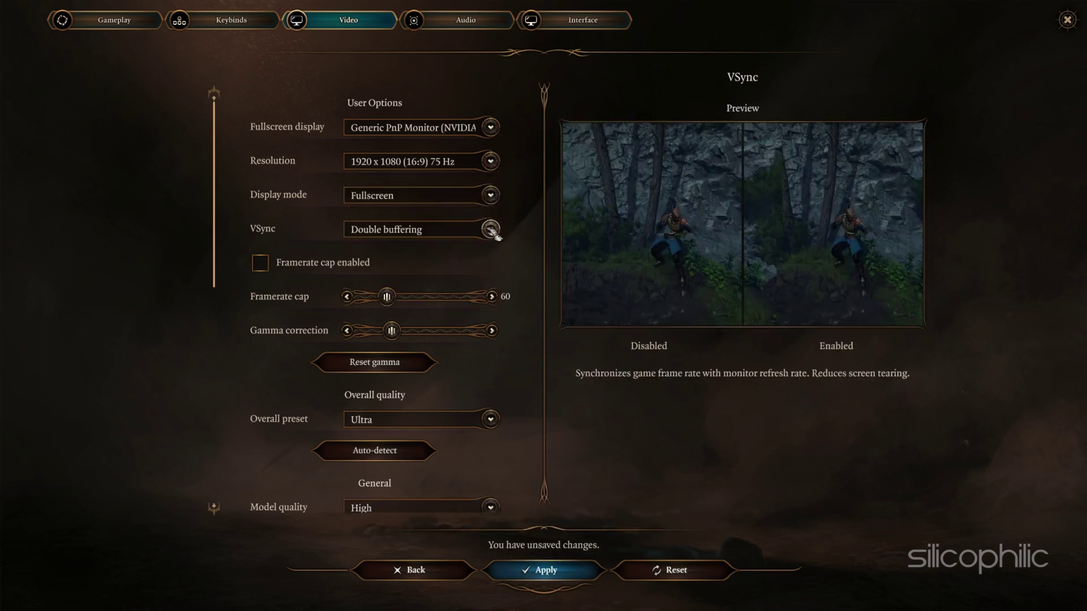
Disable VSync and set the overall quality preset to Low.
left_click(491, 229)
left_click(393, 257)
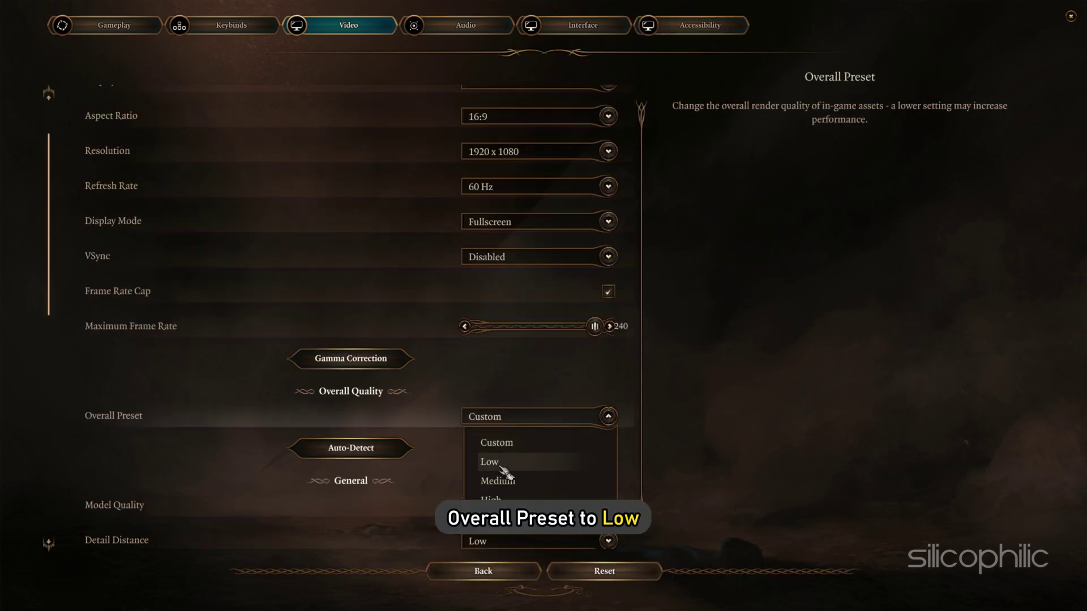
left_click(506, 465)
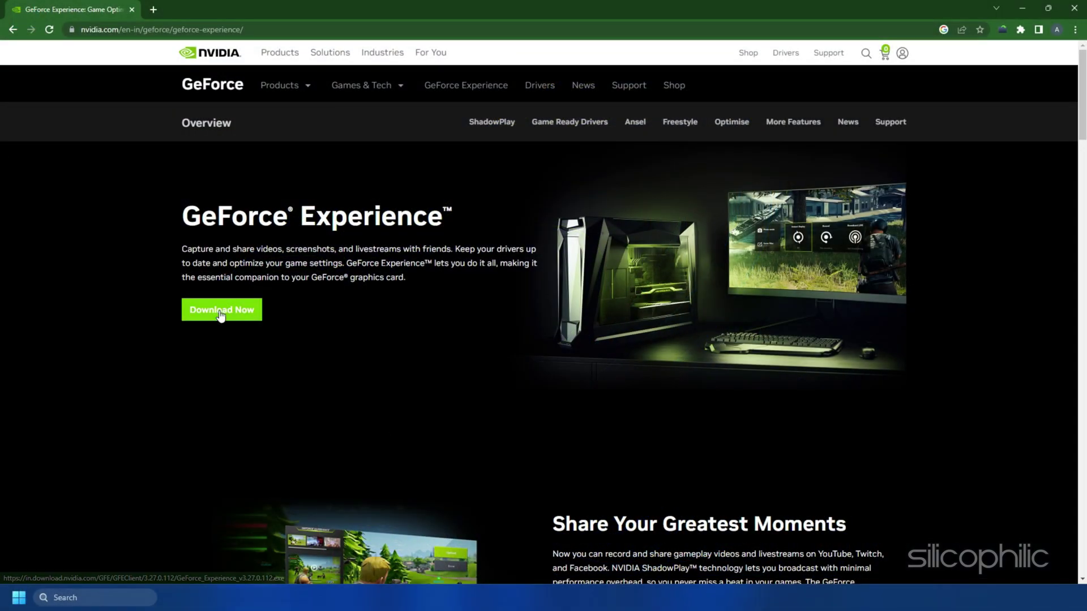
Download the GeForce Experience installer from the NVIDIA page.
left_click(220, 311)
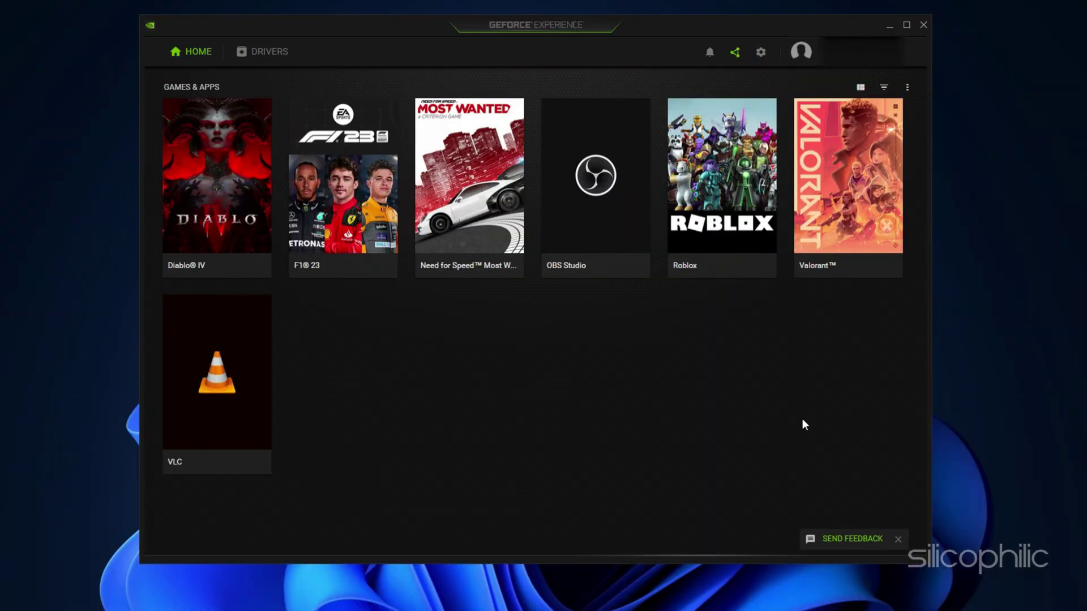
Check for driver updates and start downloading the newest Game Ready Driver 536.40.
left_click(259, 51)
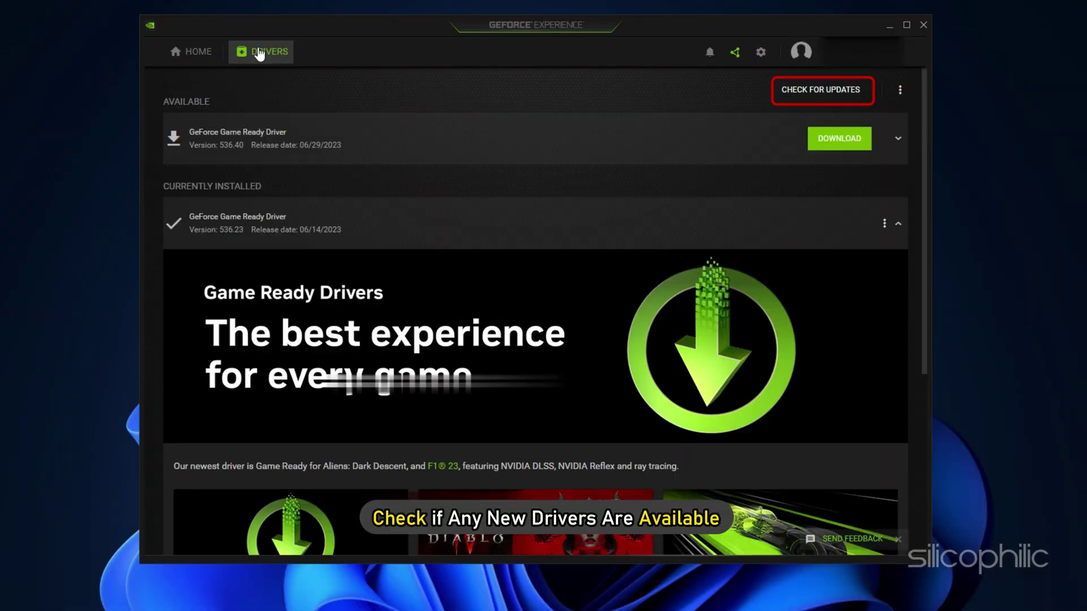
left_click(821, 91)
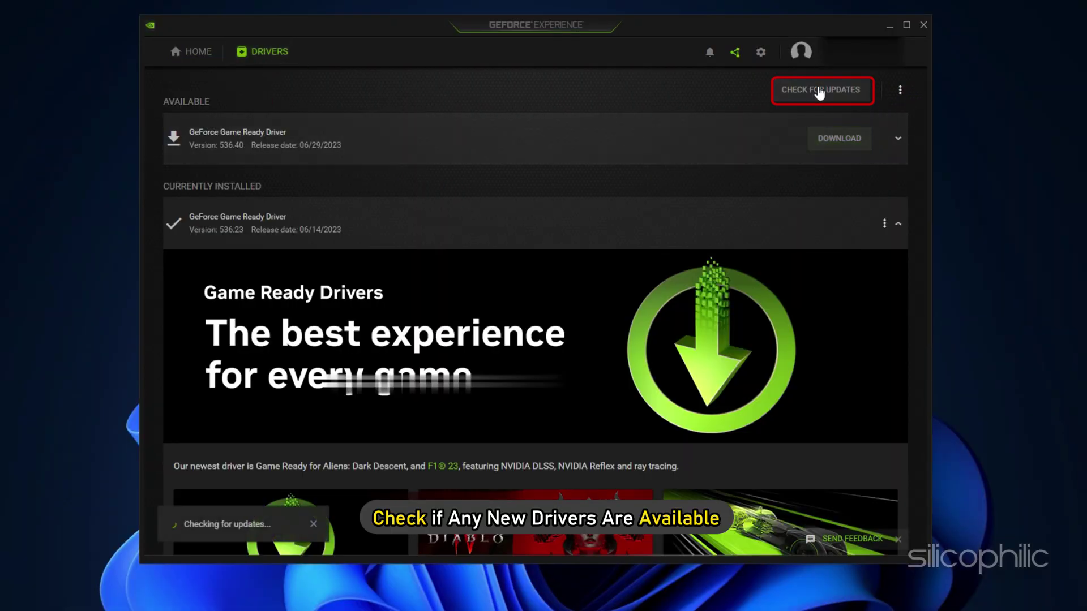
left_click(839, 139)
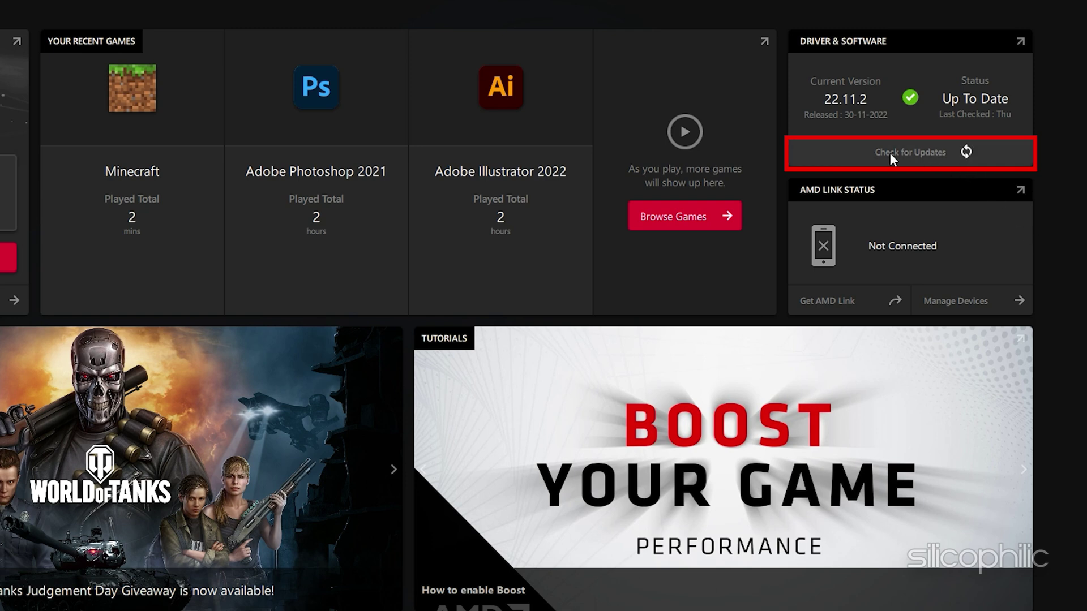
Run Check for Updates in Radeon Software's Driver & Software panel.
left_click(844, 156)
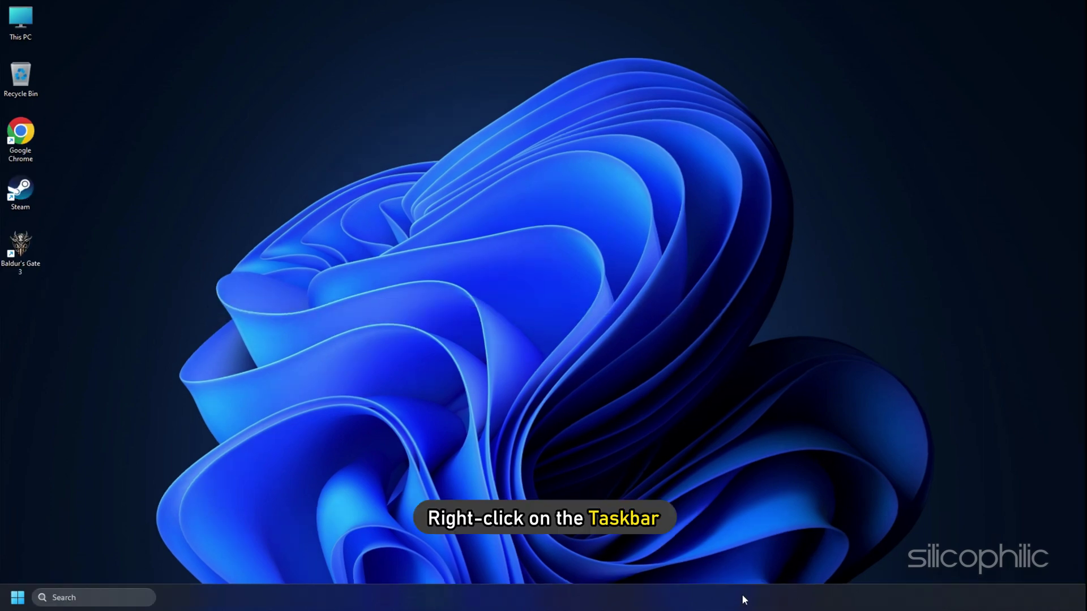
Launch Task Manager from the taskbar and end the Google Chrome process group.
right_click(741, 600)
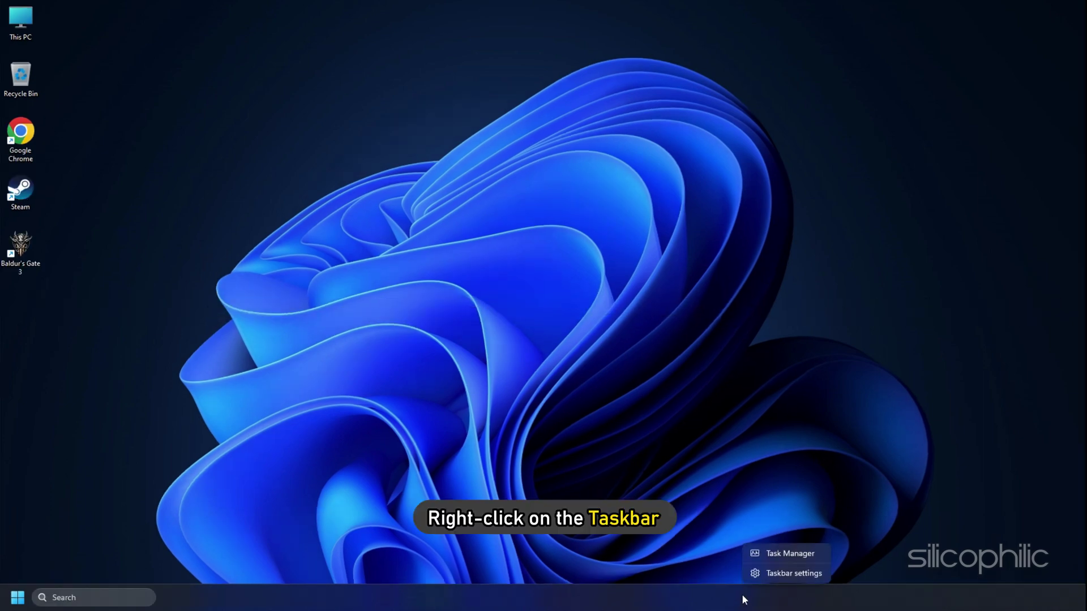
left_click(773, 551)
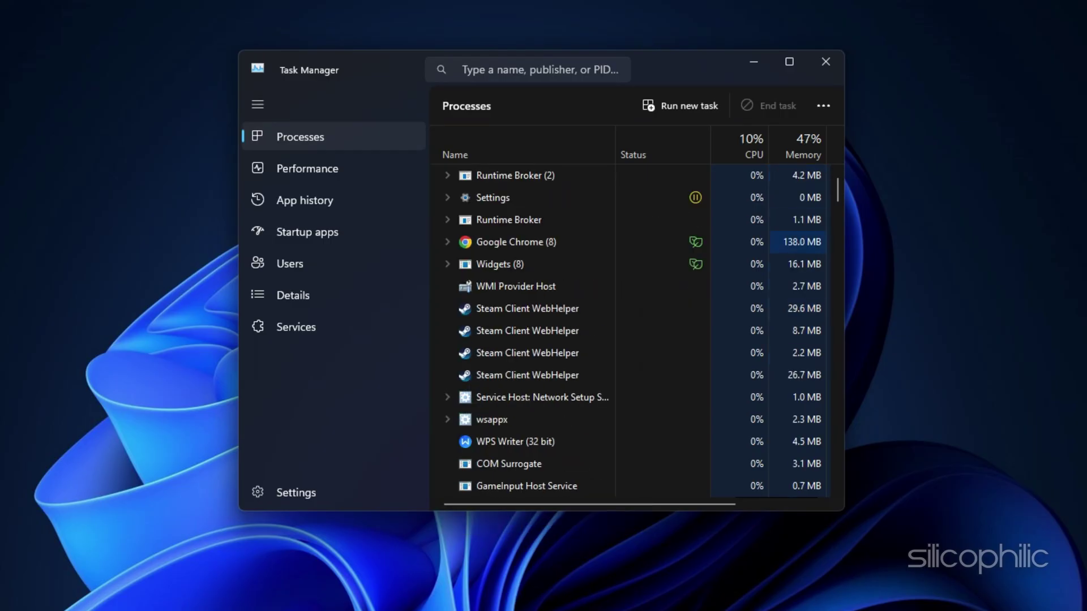
right_click(522, 286)
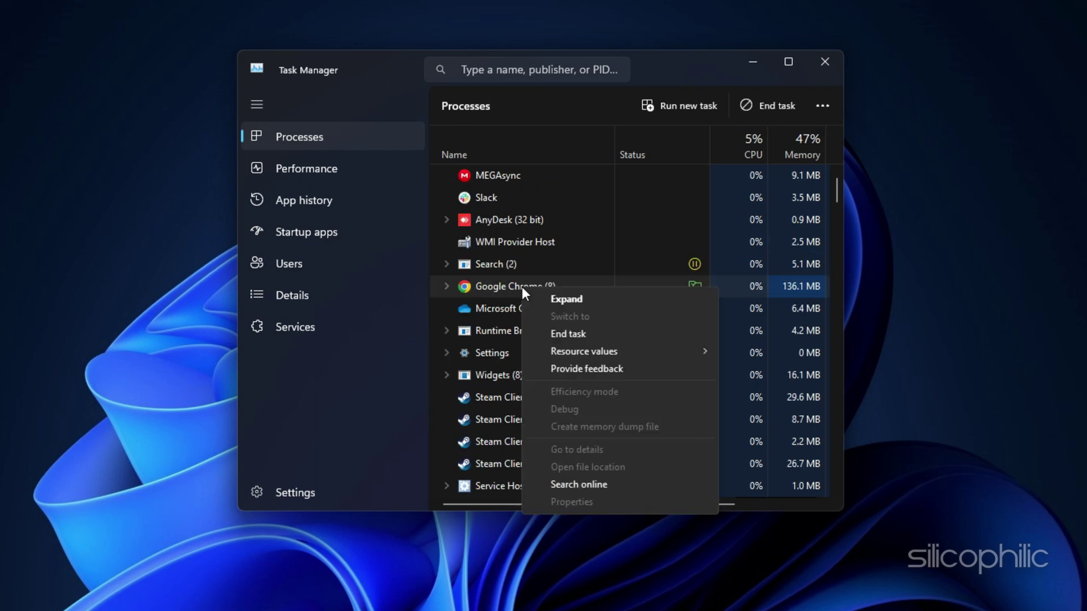
left_click(574, 334)
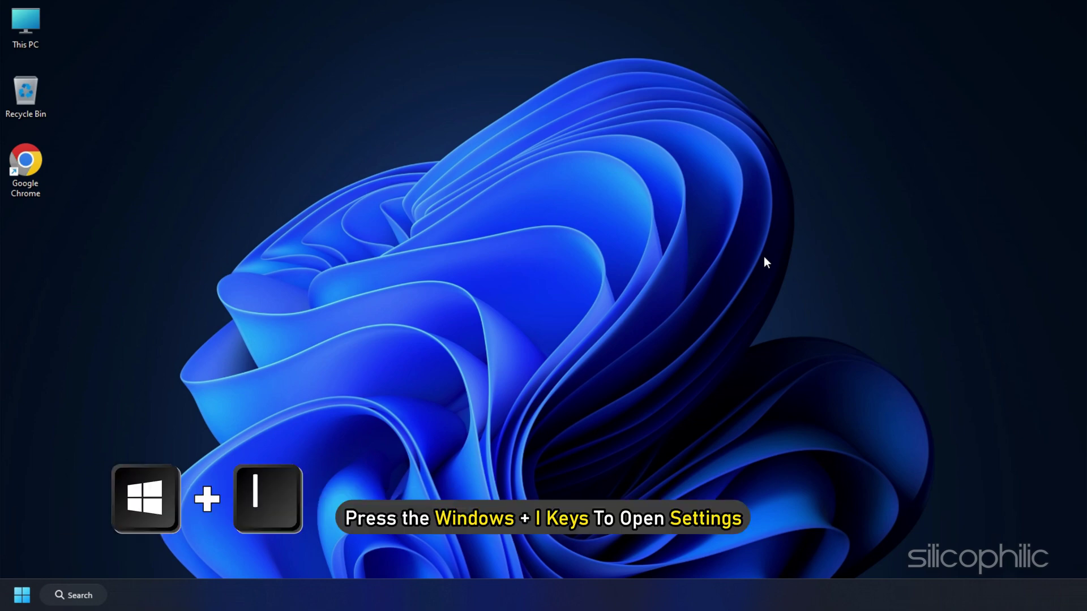
Reach the per-app Graphics preferences under Settings > System > Display.
key("super+i")
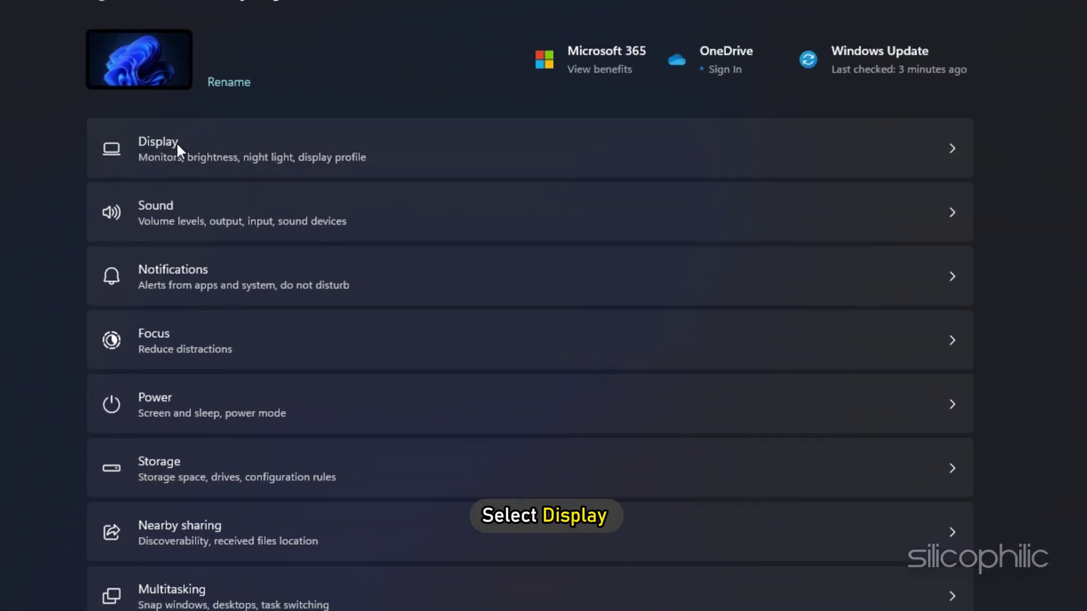
left_click(585, 181)
scroll(693, 518, "down", 5)
scroll(283, 490, "down", 3)
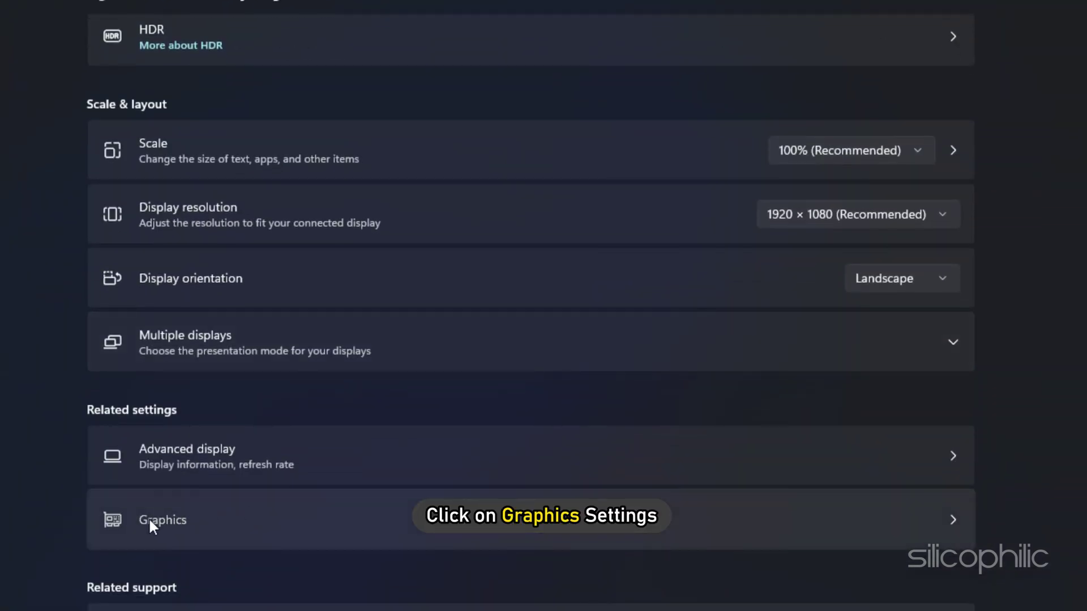
left_click(148, 517)
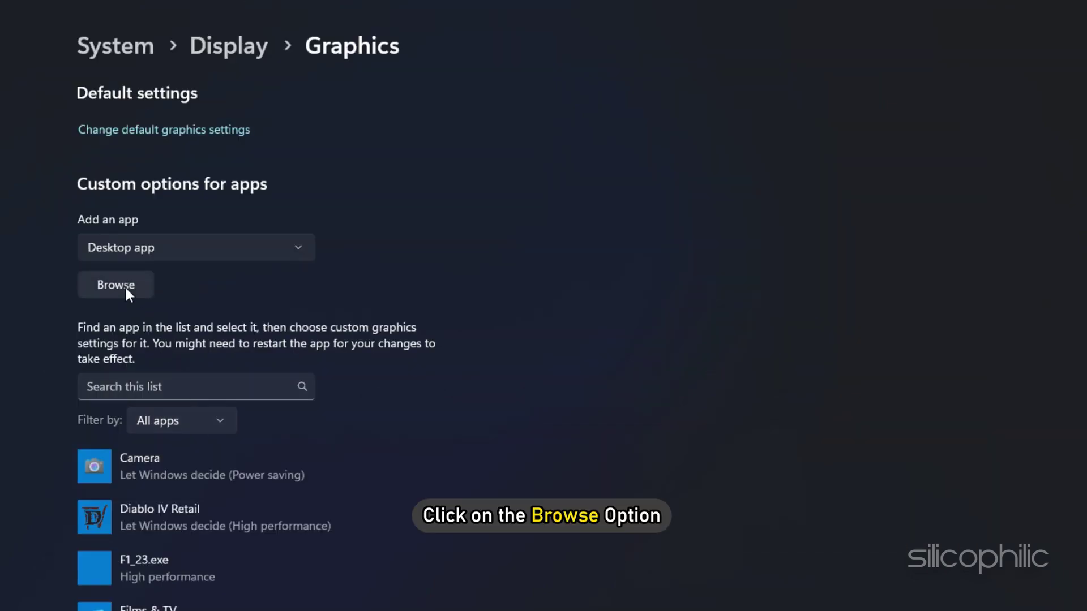
Add the bg3 and bg3_dx11 executables from Baldurs Gate 3\bin to the graphics app list.
left_click(124, 287)
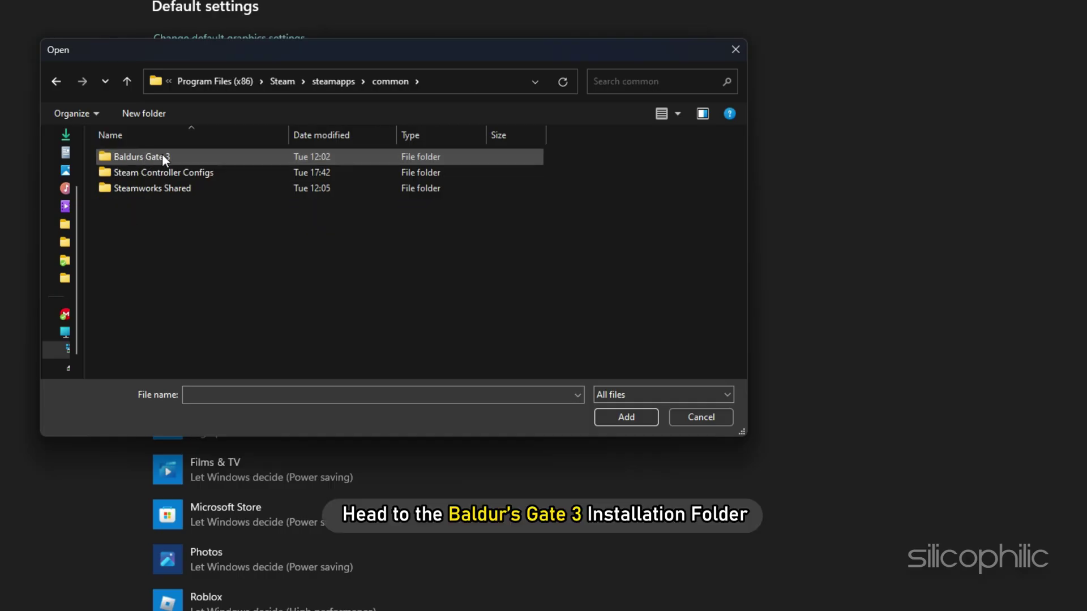
double_click(162, 156)
double_click(162, 157)
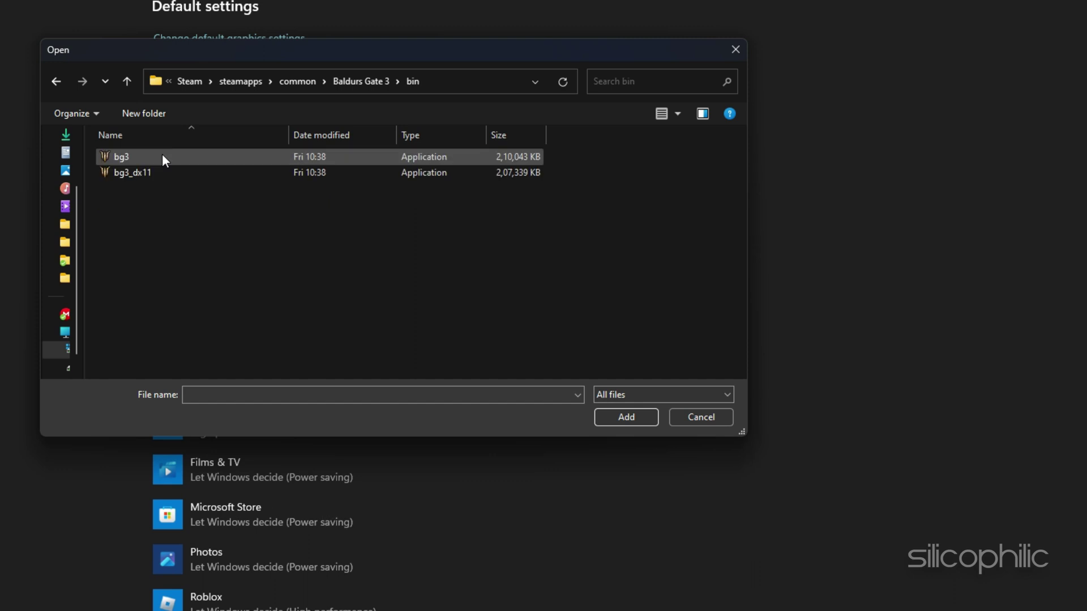
left_click(140, 157)
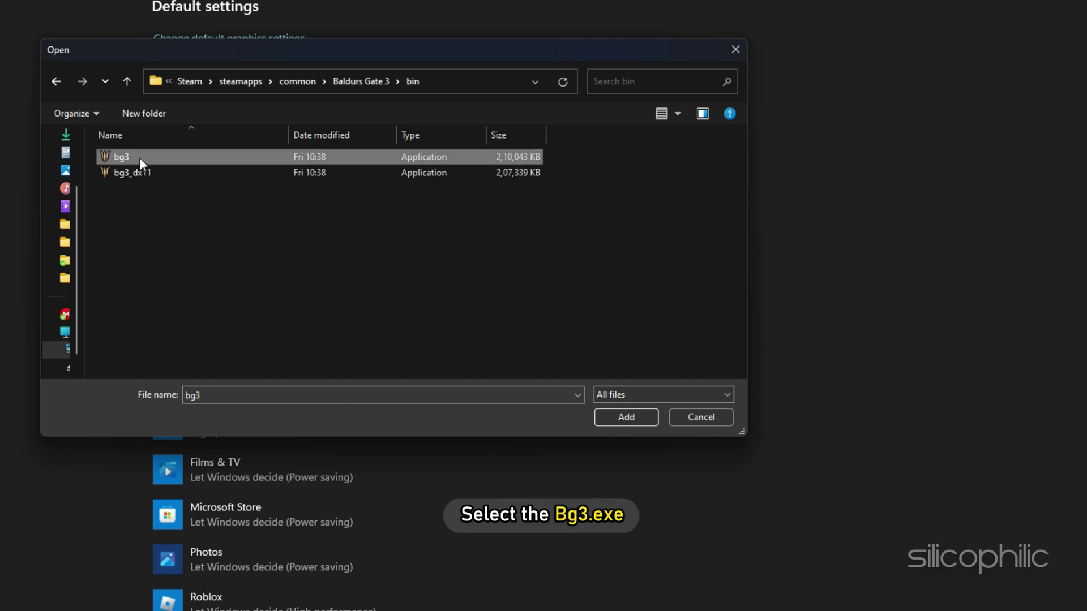
left_click(186, 176)
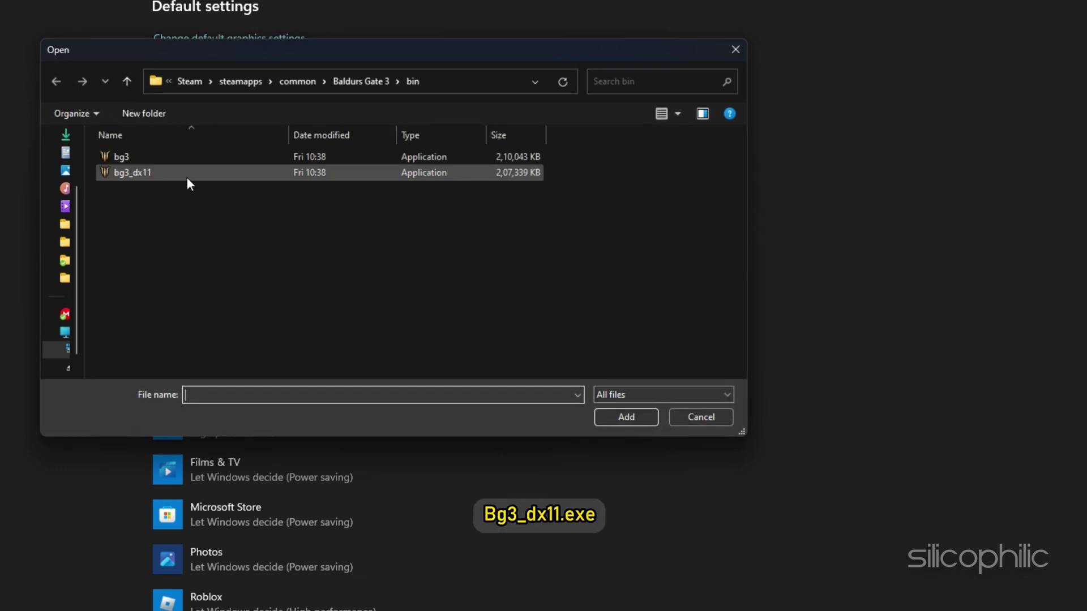
left_click(132, 174)
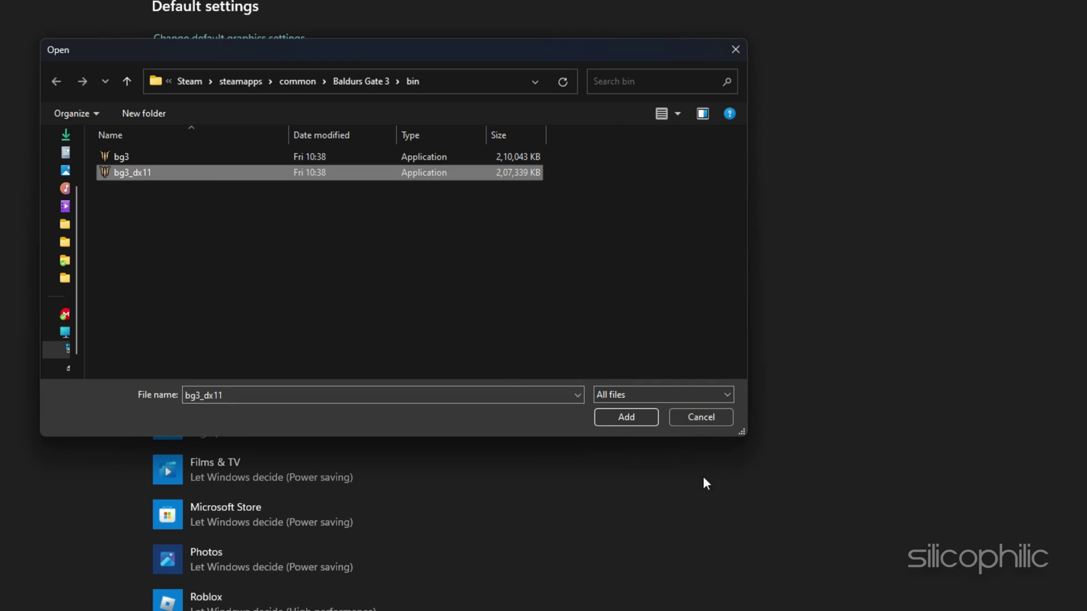
left_click(630, 418)
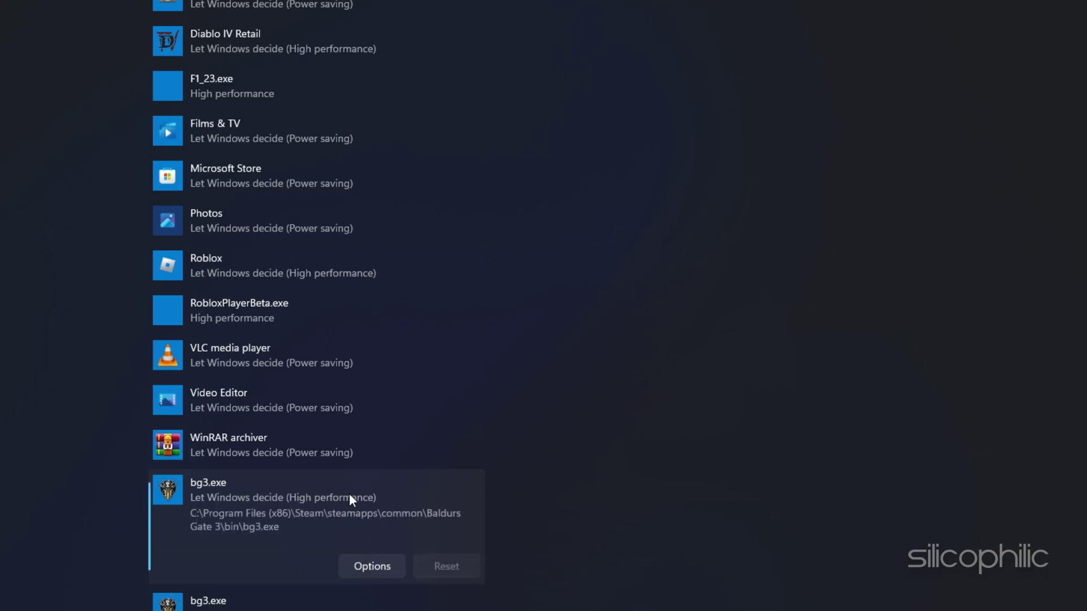
Set both bg3.exe entries to High performance and save each preference.
left_click(371, 567)
left_click(287, 291)
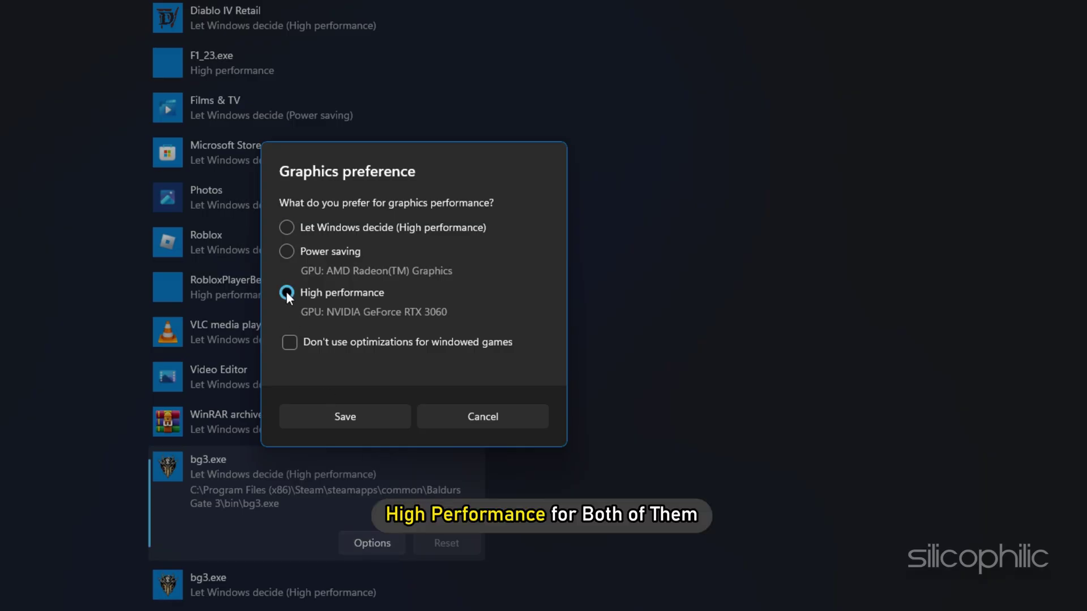
left_click(351, 422)
left_click(319, 587)
left_click(378, 590)
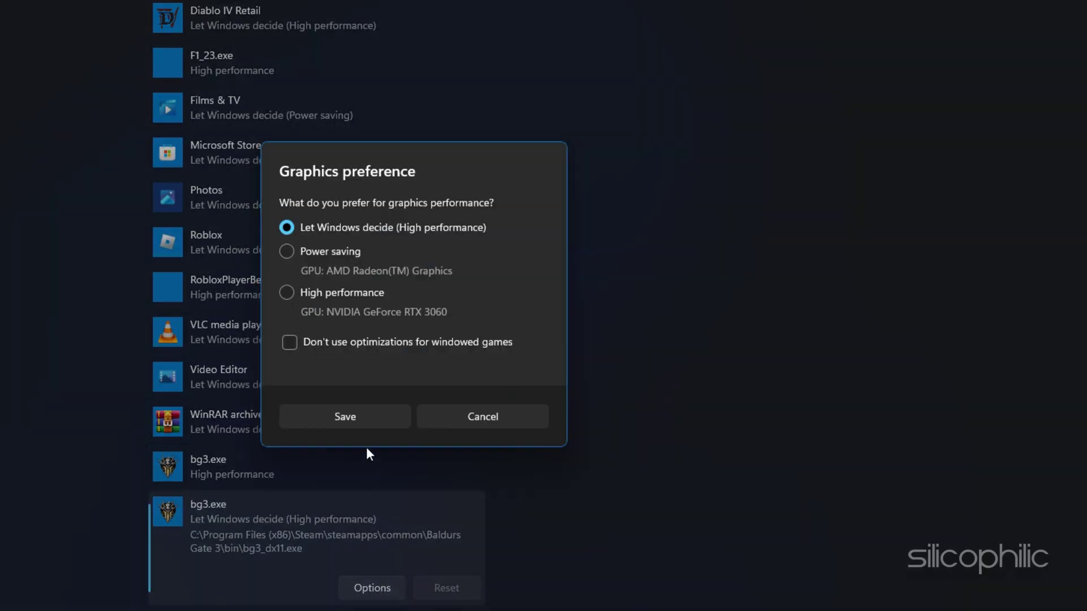
left_click(287, 292)
left_click(351, 418)
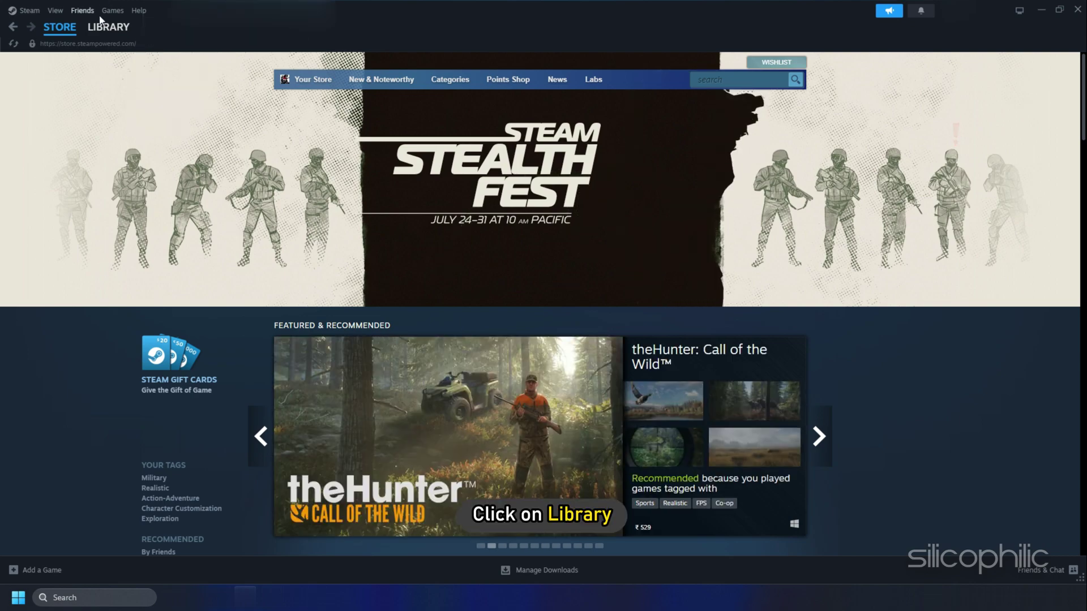
Browse Baldur's Gate 3's local install folder from the Steam Library and enter its bin subfolder.
left_click(108, 26)
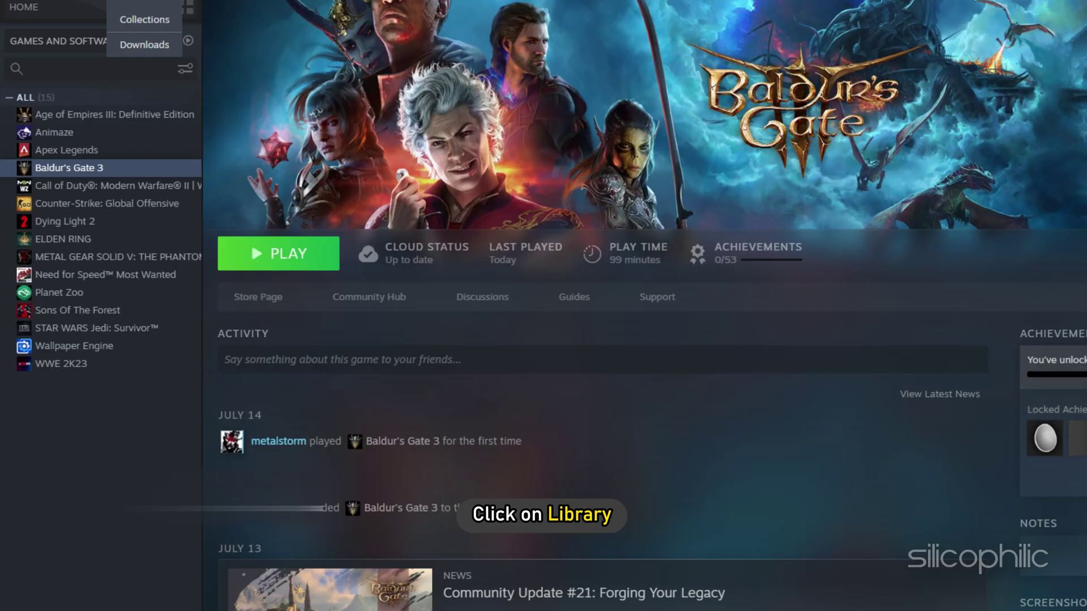
right_click(47, 170)
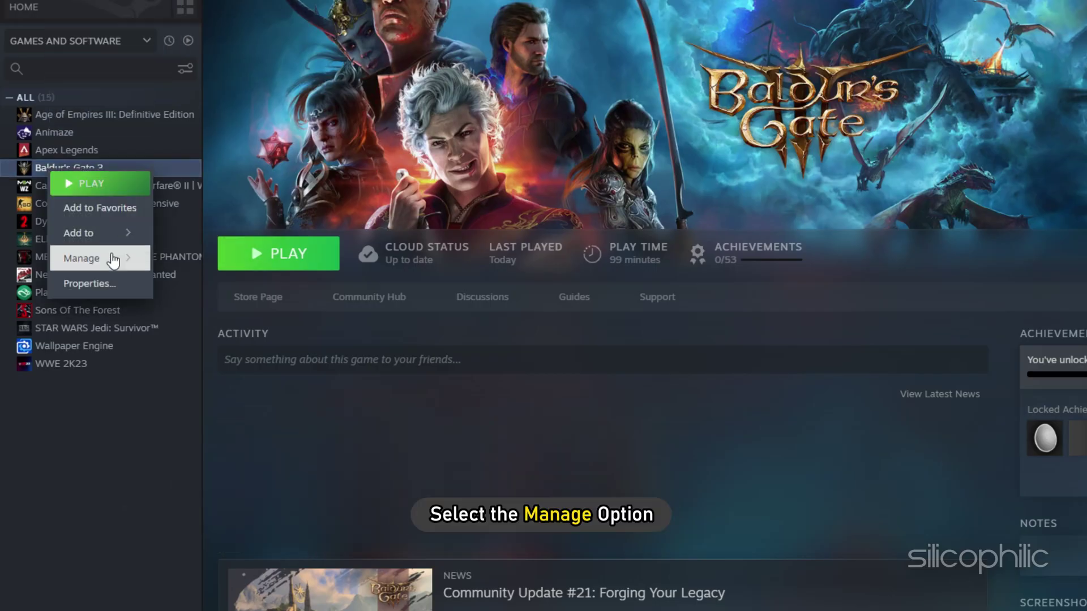
mouse_move(86, 258)
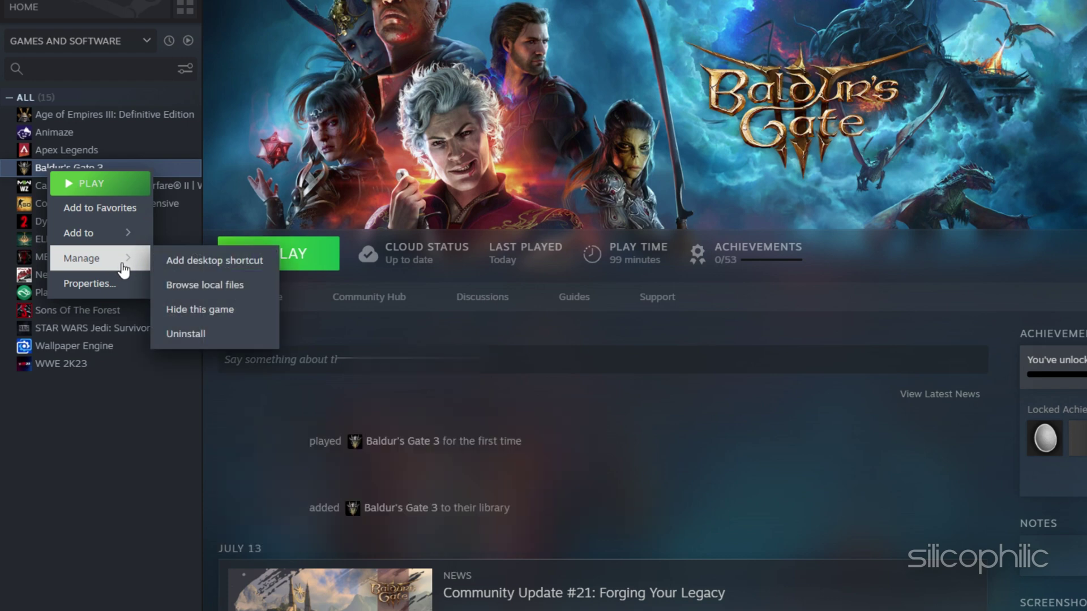
left_click(231, 290)
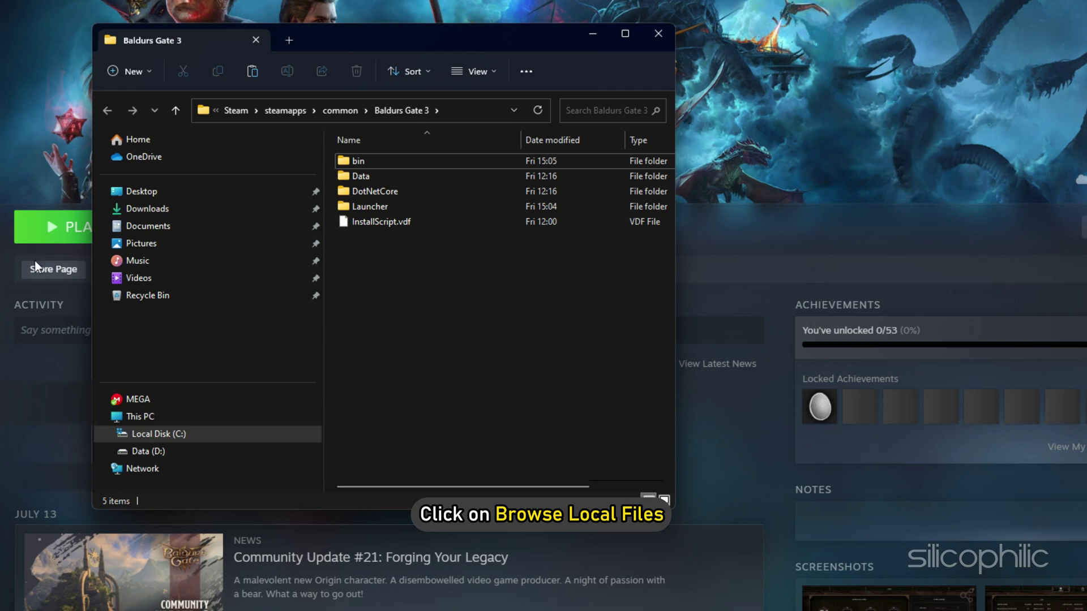
double_click(364, 160)
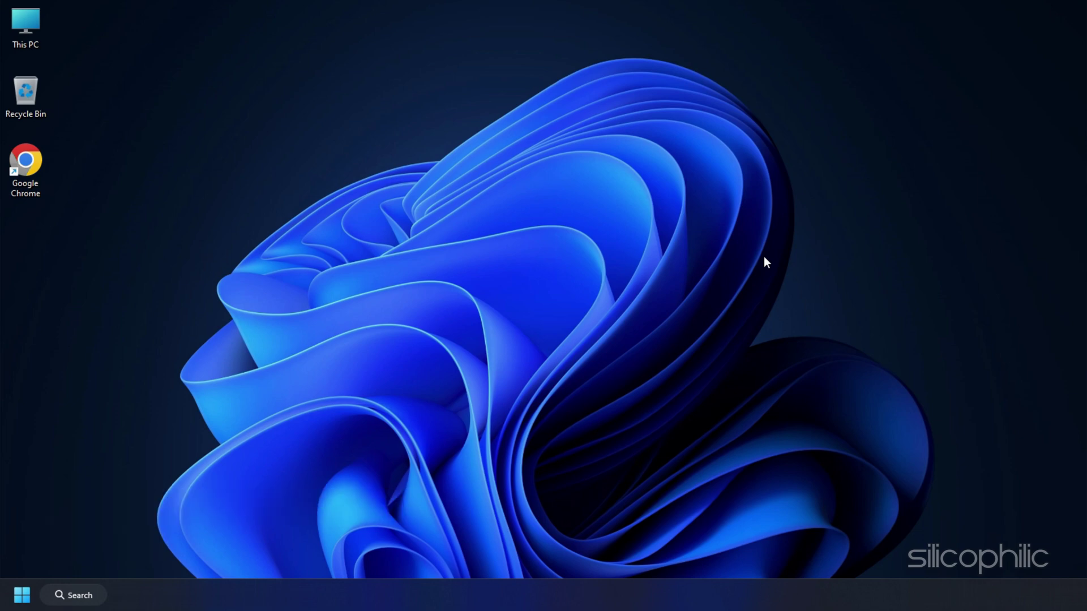
Launch Control Panel from Start search and list its items as Large icons.
key("super")
type("CO")
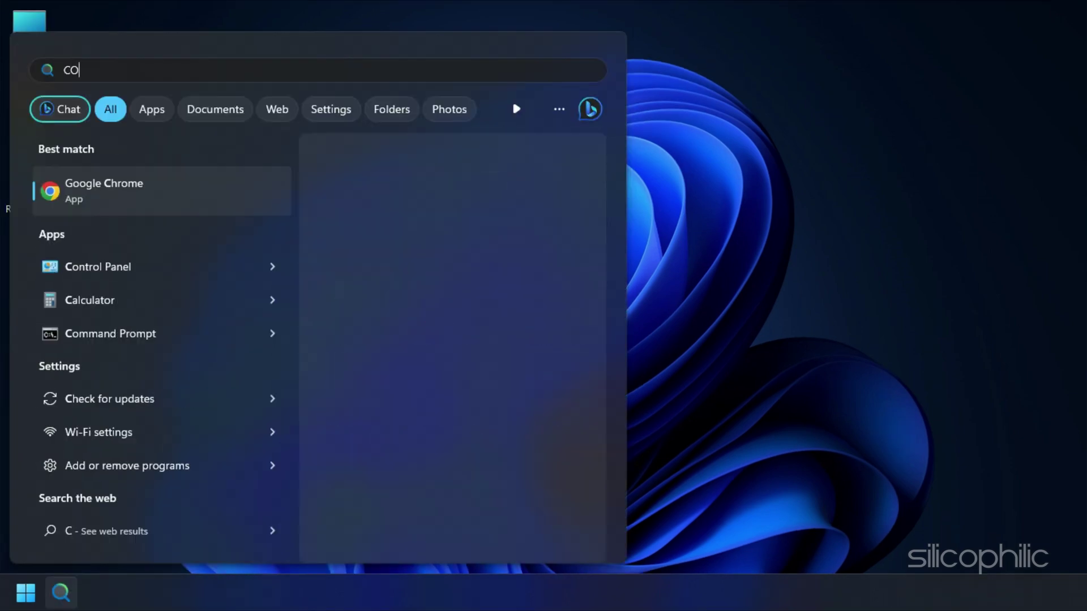
type("NTROL Panel")
left_click(185, 198)
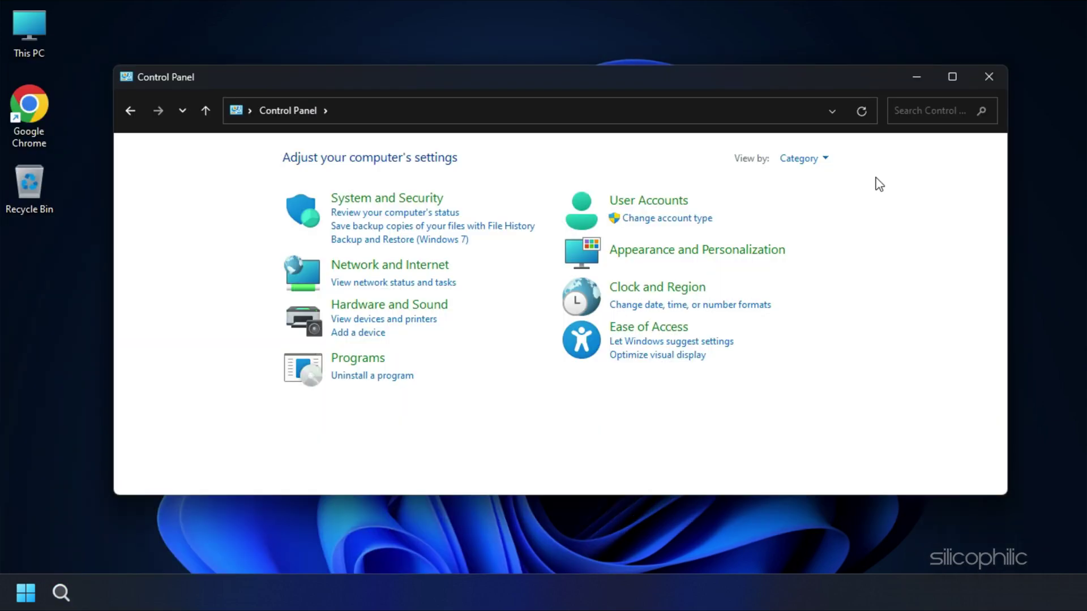
left_click(824, 161)
left_click(829, 207)
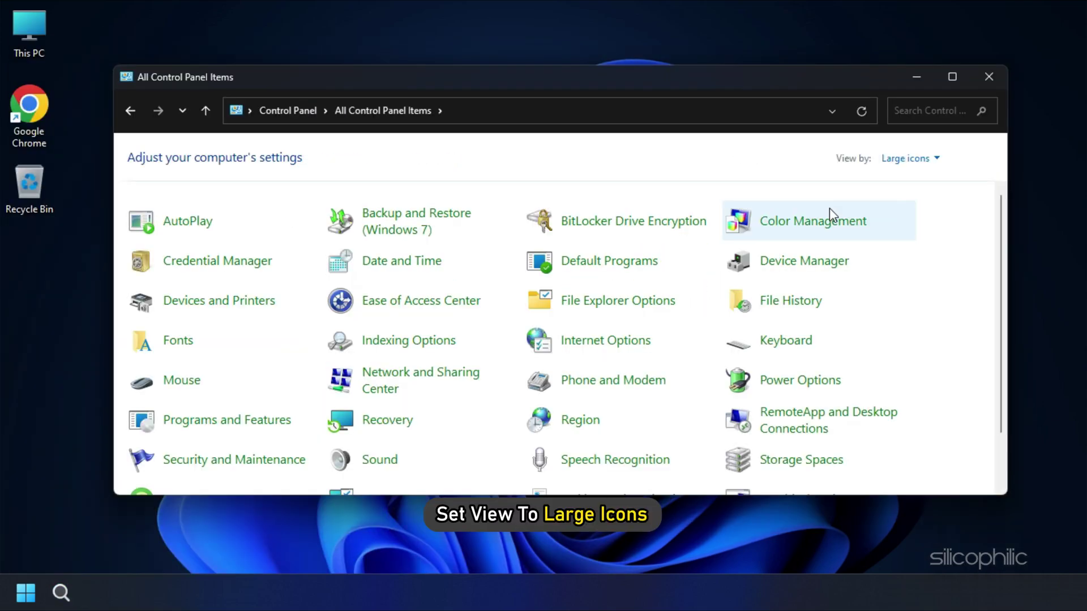
Enter Power Options and reveal the additional plans, including High performance.
left_click(796, 387)
left_click(746, 325)
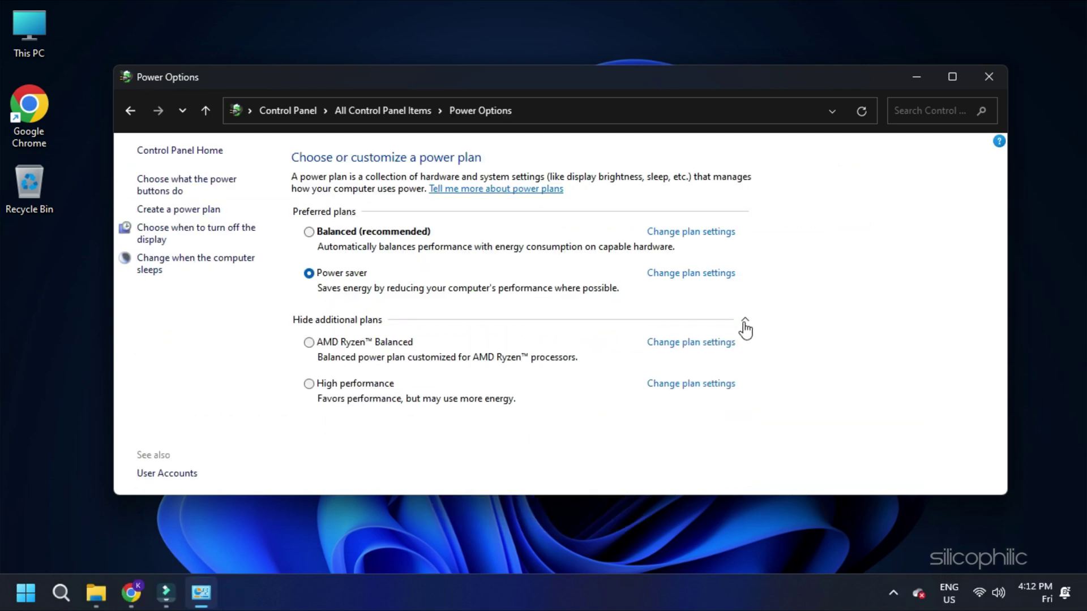